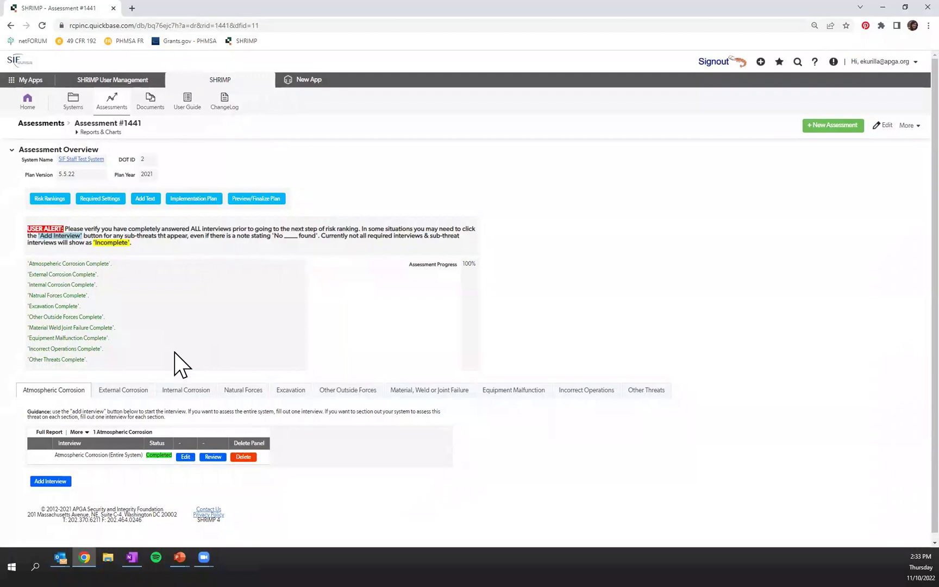
Open the assessment's required settings, review the plan settings and responsible personnel through the data source section, and save them
left_click(114, 204)
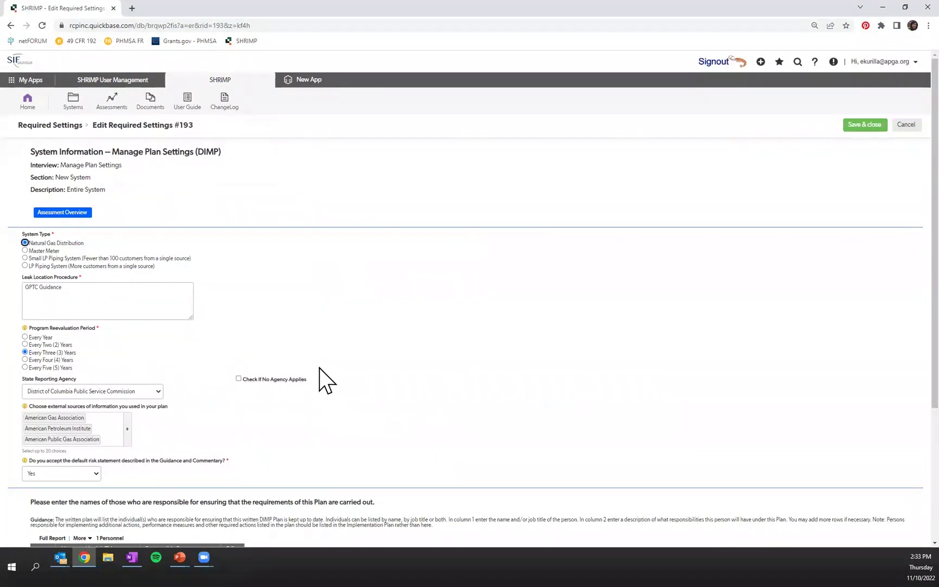
scroll(223, 353, "down", 2)
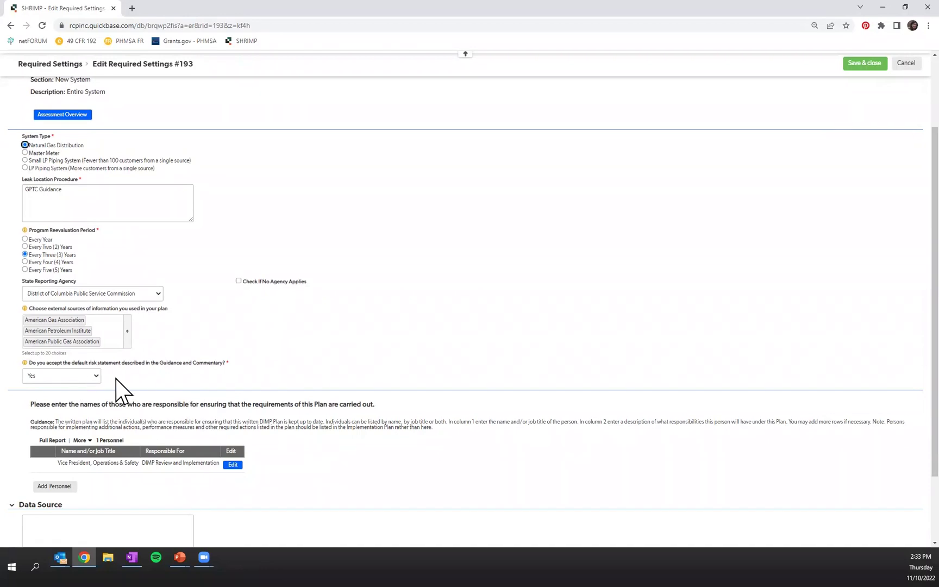
scroll(156, 390, "down", 1)
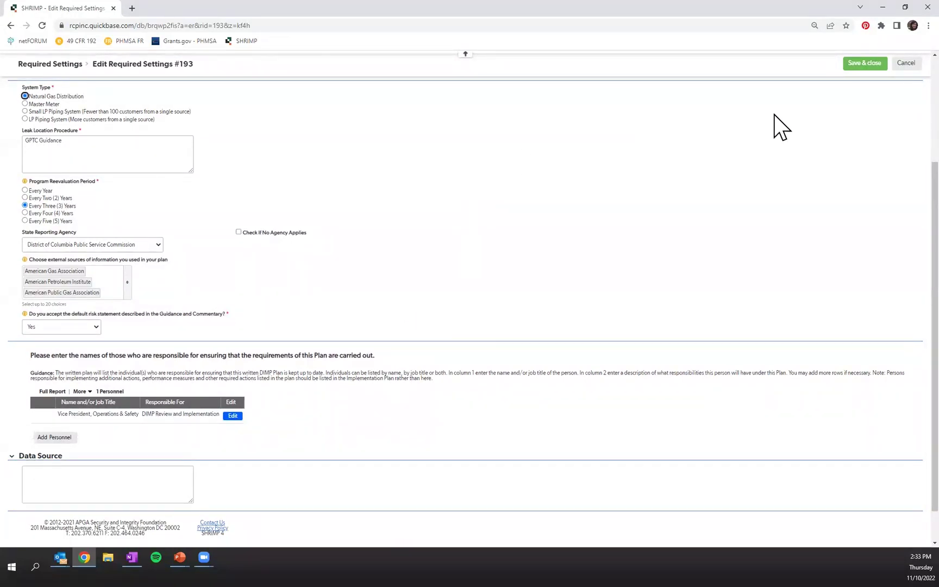
left_click(864, 63)
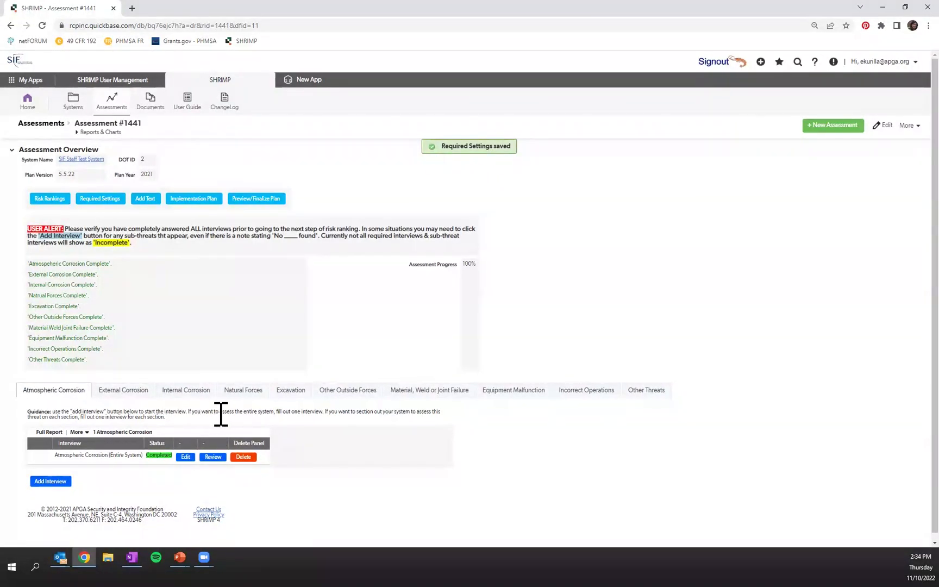
Examine the External Corrosion interviews for each pipe material, from unprotected bare steel through other metal
left_click(133, 391)
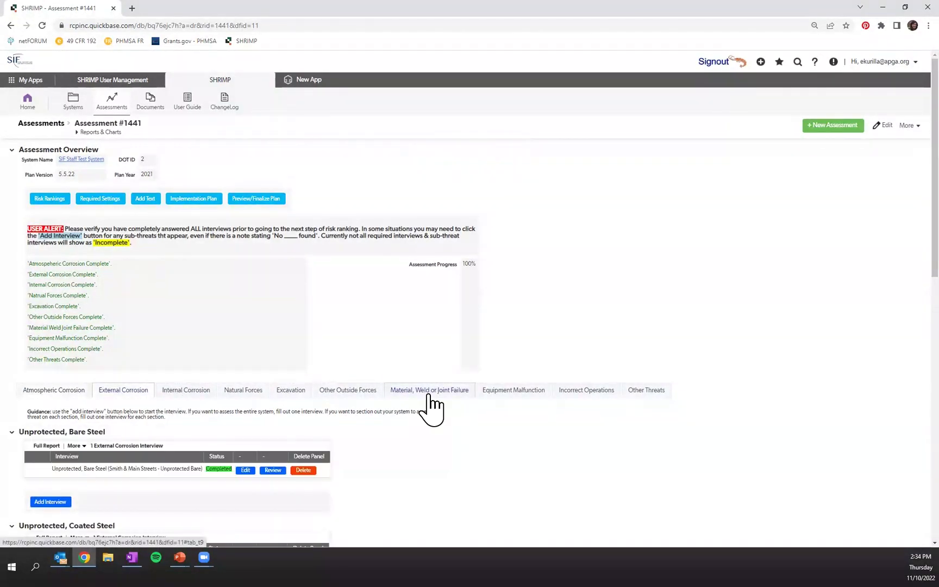
scroll(435, 409, "down", 3)
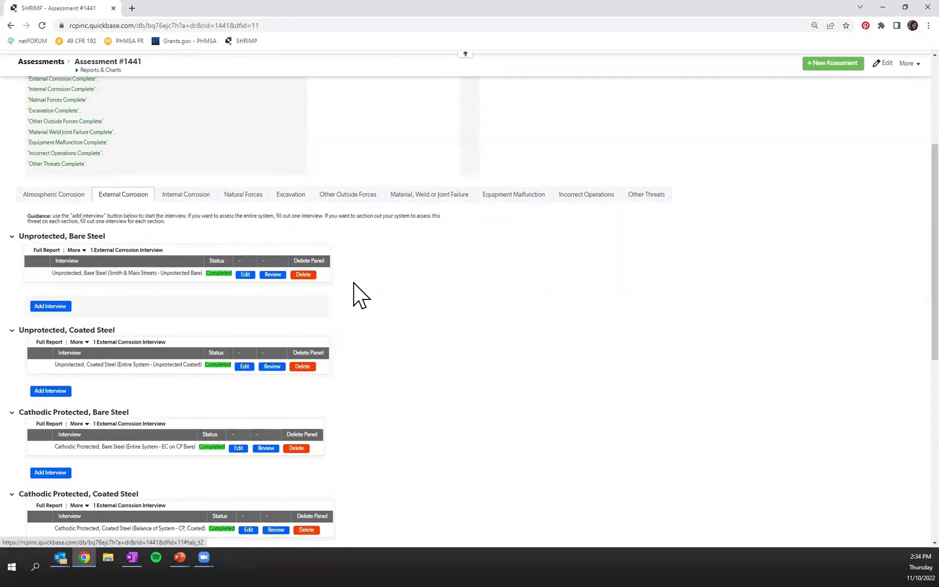
scroll(353, 288, "down", 3)
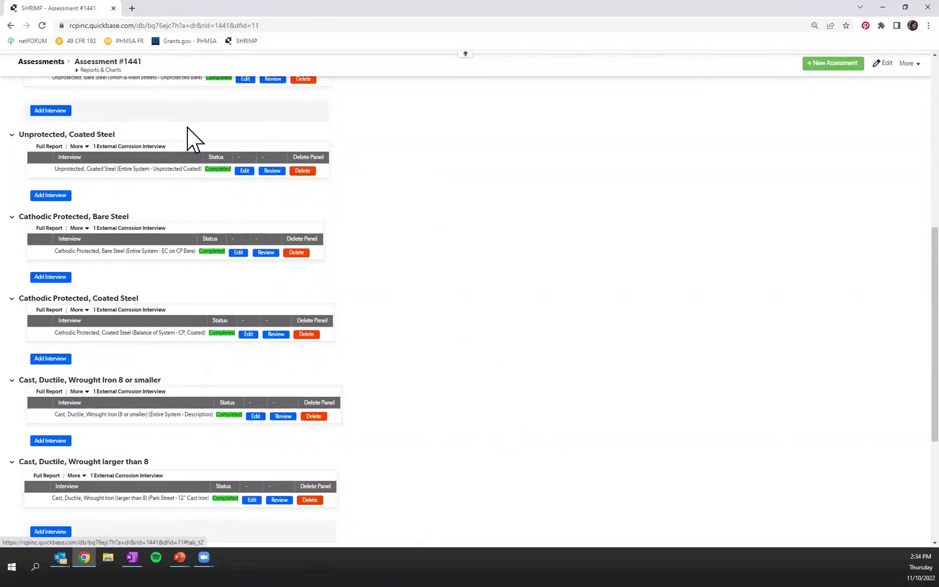
scroll(522, 399, "down", 4)
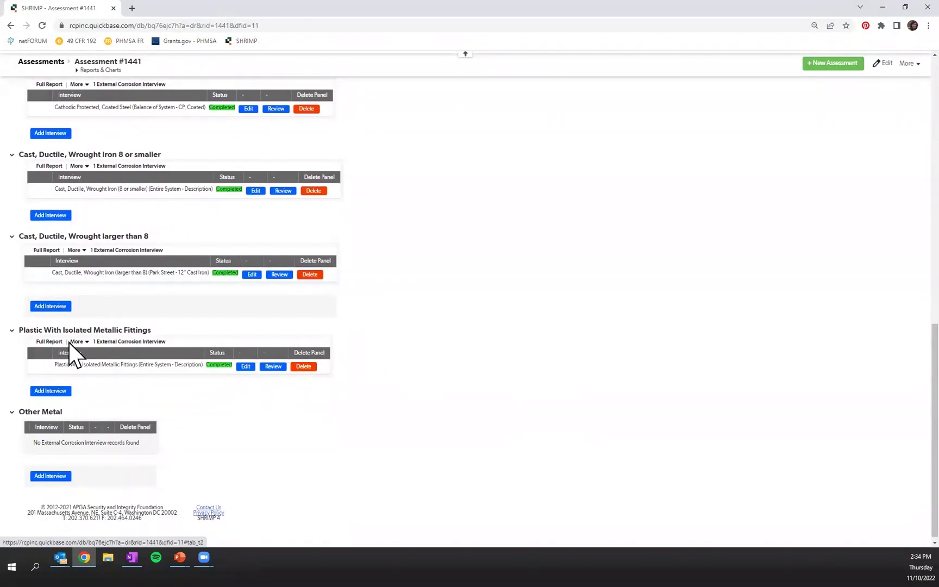
scroll(352, 375, "up", 7)
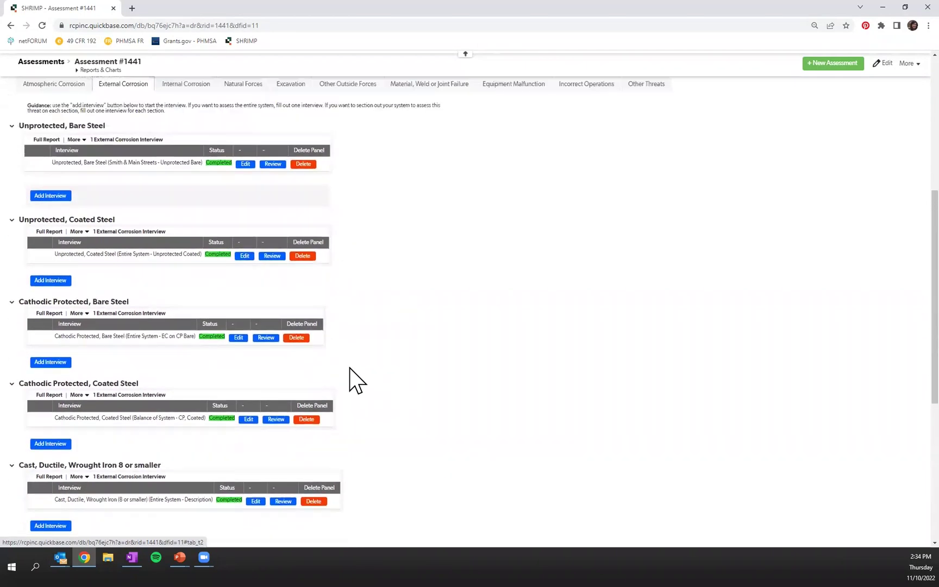
scroll(355, 380, "up", 2)
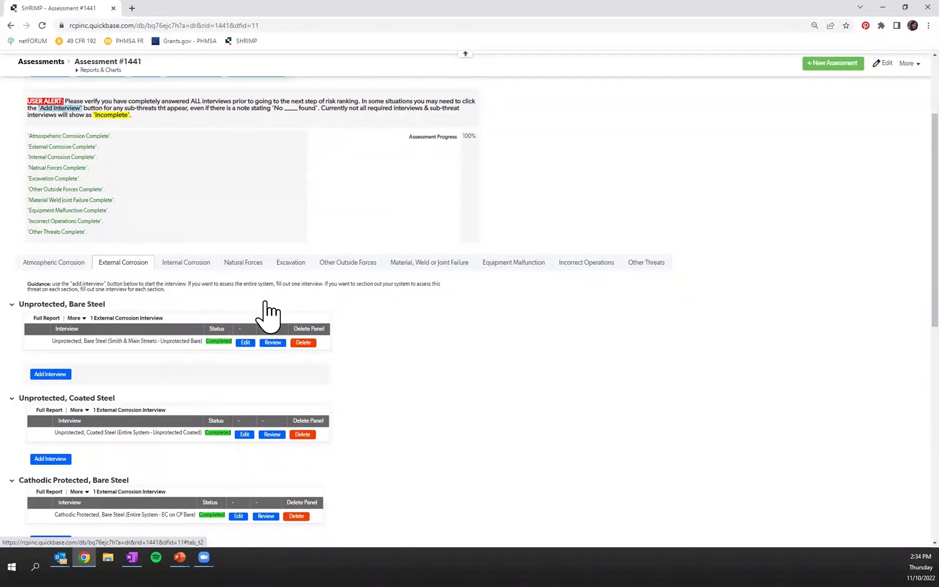
Open the entire-system Material, Weld or Joint Failure interview for editing, review its answers, and save it
left_click(411, 265)
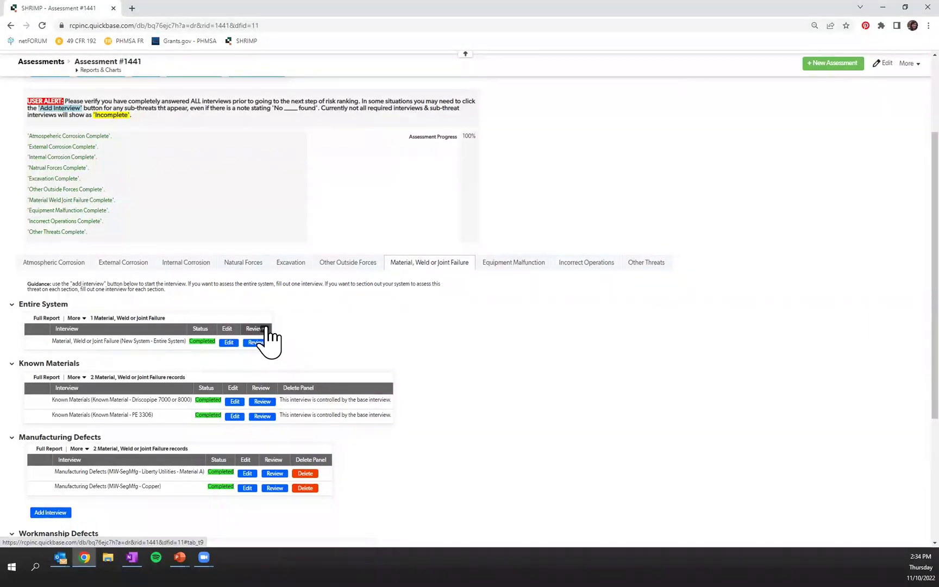
left_click(229, 343)
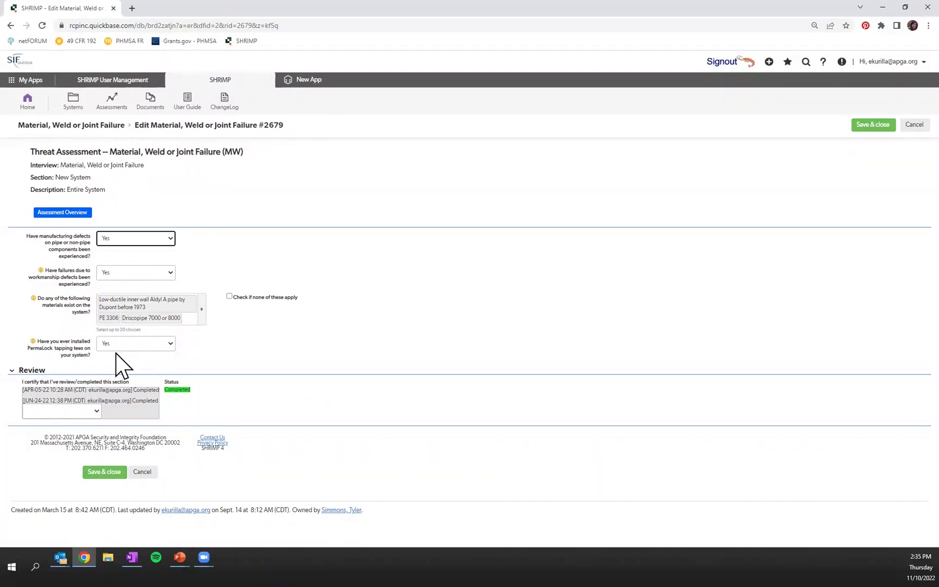
left_click(107, 473)
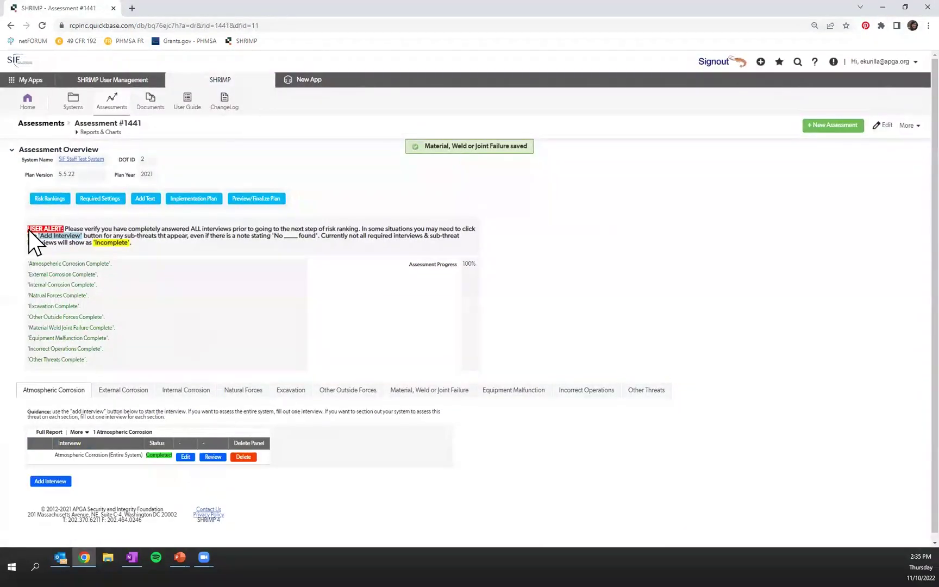
Review the Material, Weld or Joint Failure sub-threat interviews, from known materials through Permalock
left_click(434, 393)
scroll(550, 457, "down", 4)
scroll(550, 448, "down", 3)
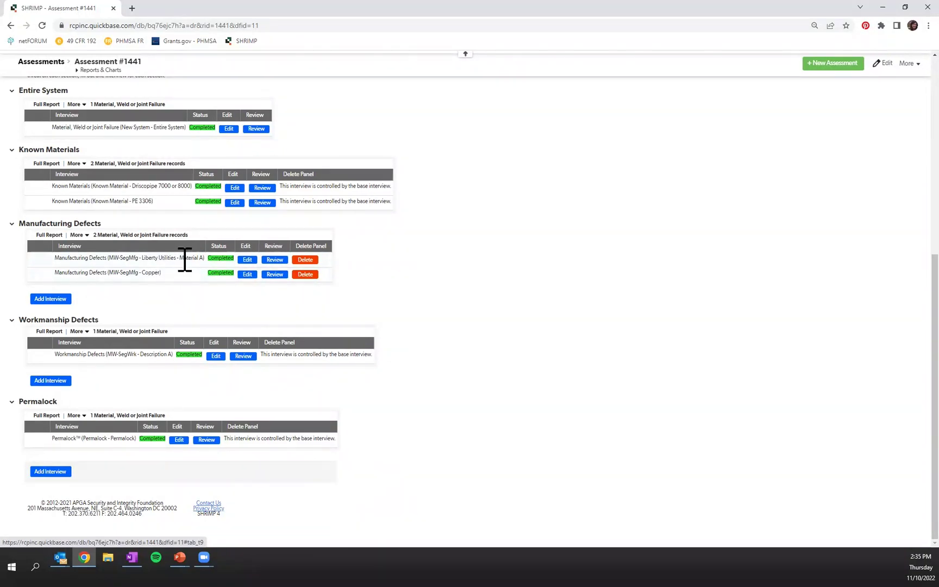
scroll(511, 451, "up", 2)
scroll(517, 456, "up", 2)
Check the Equipment Malfunction interviews and the Incorrect Operations interviews for their completion status
left_click(512, 250)
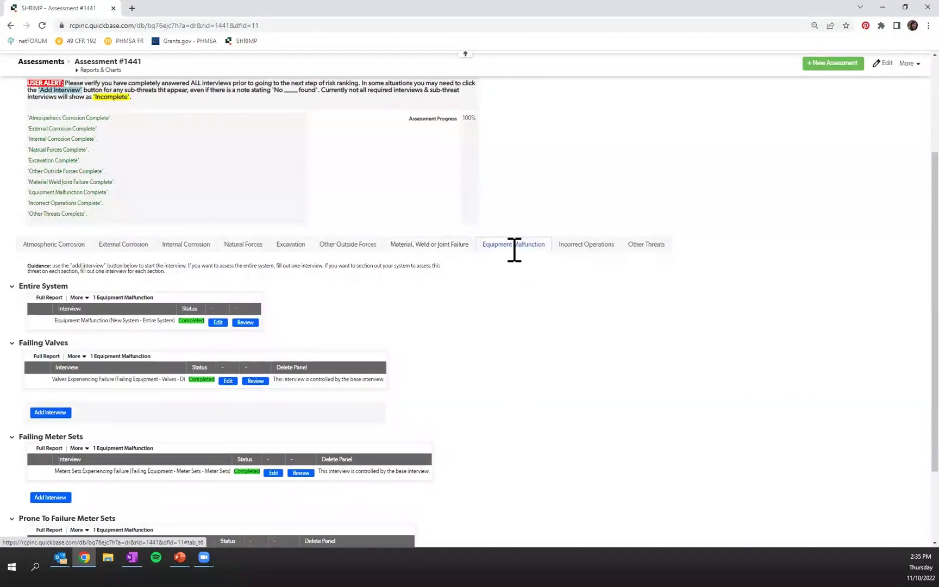
scroll(542, 343, "down", 2)
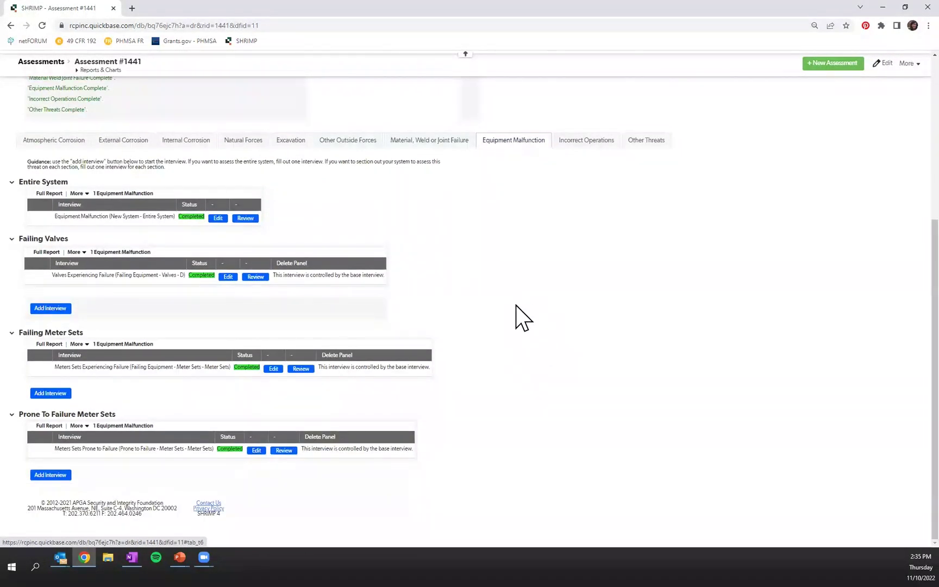
scroll(543, 294, "up", 2)
left_click(568, 241)
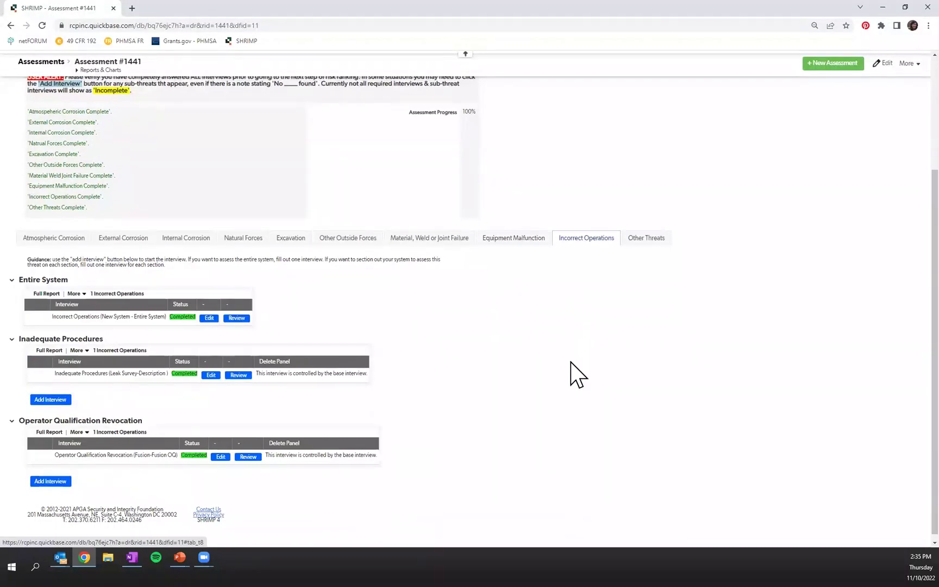
View the assessment's risk ranking list, and return to the assessment overview
scroll(570, 380, "up", 3)
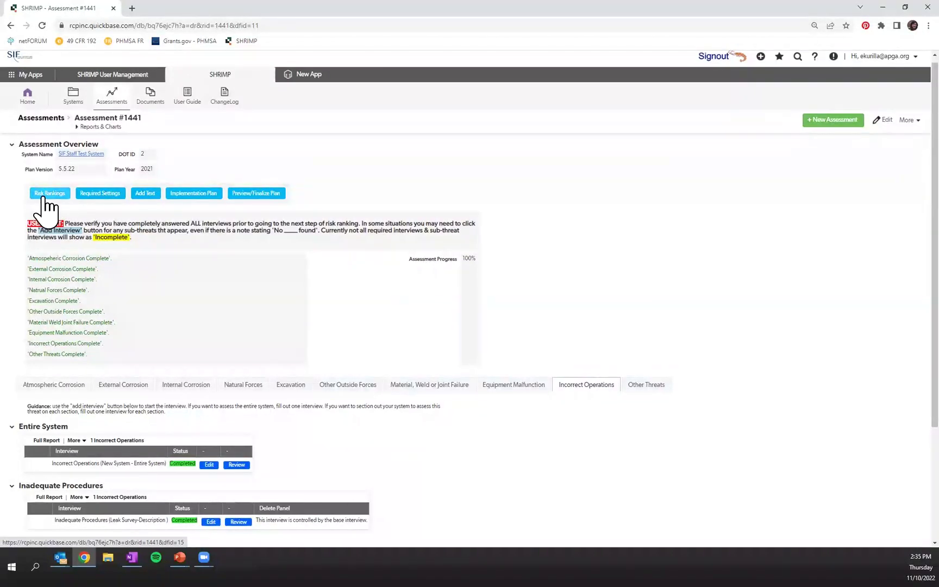
left_click(45, 197)
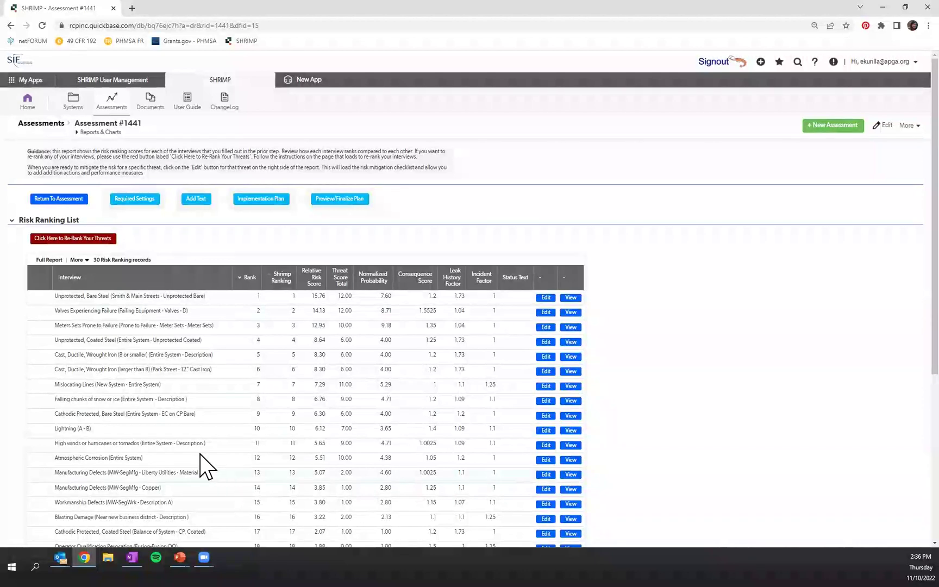
left_click(76, 200)
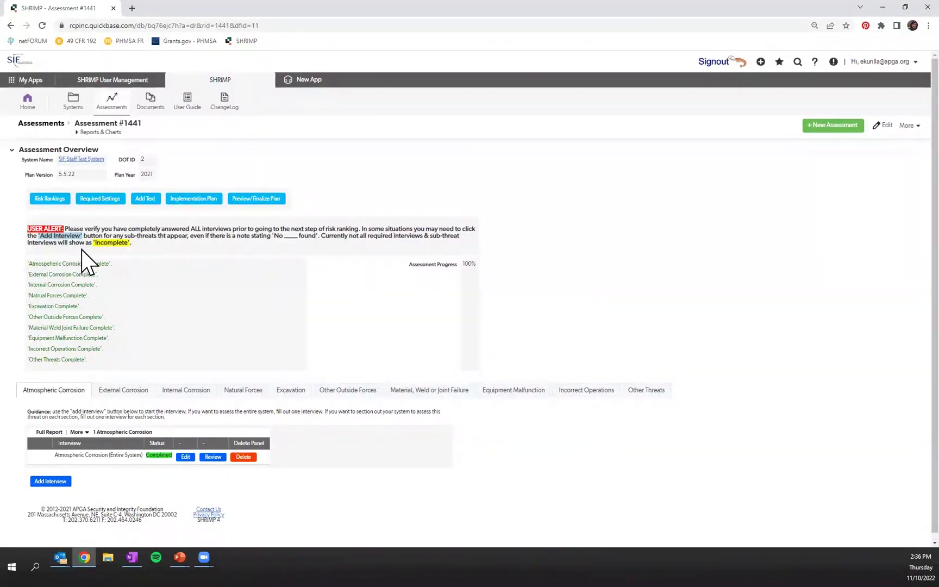
Recheck that every Material, Weld or Joint Failure interview and sub-threat is completed before risk ranking
left_click(360, 391)
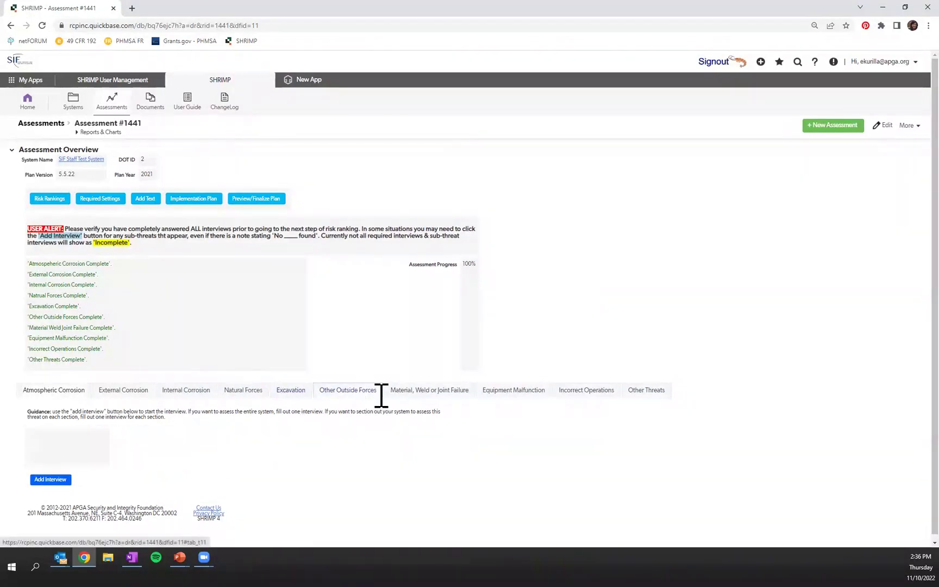
left_click(413, 393)
scroll(394, 415, "down", 3)
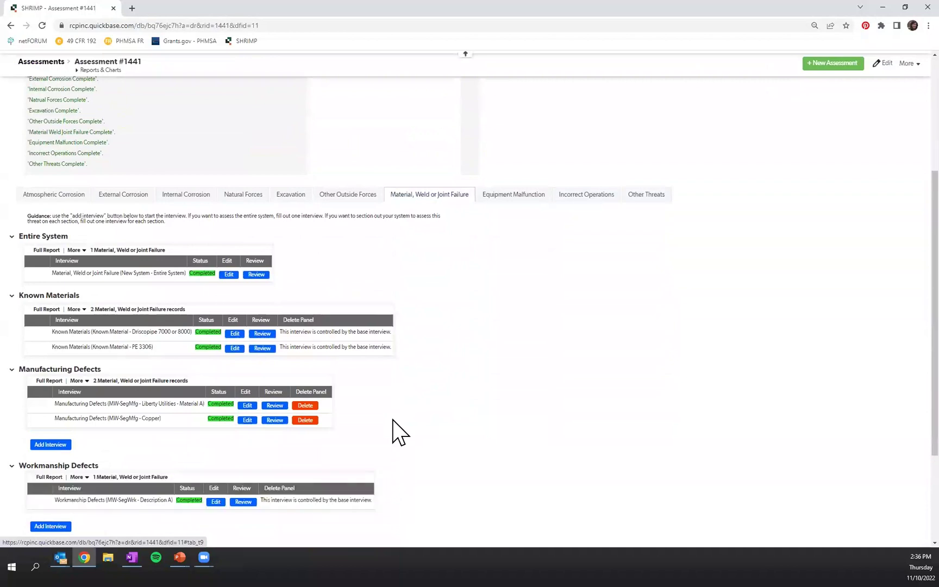
scroll(412, 424, "down", 3)
scroll(413, 429, "up", 5)
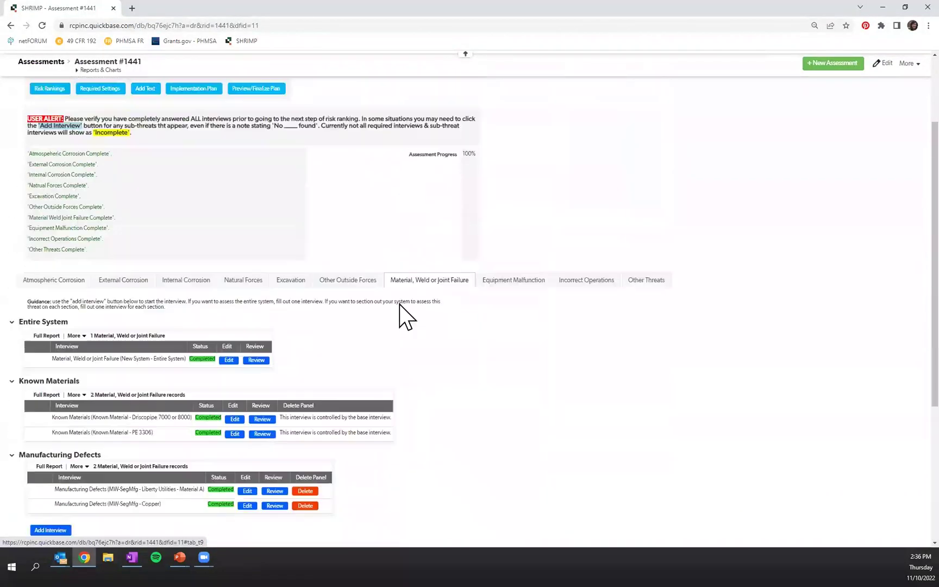
scroll(432, 365, "down", 3)
scroll(430, 367, "up", 3)
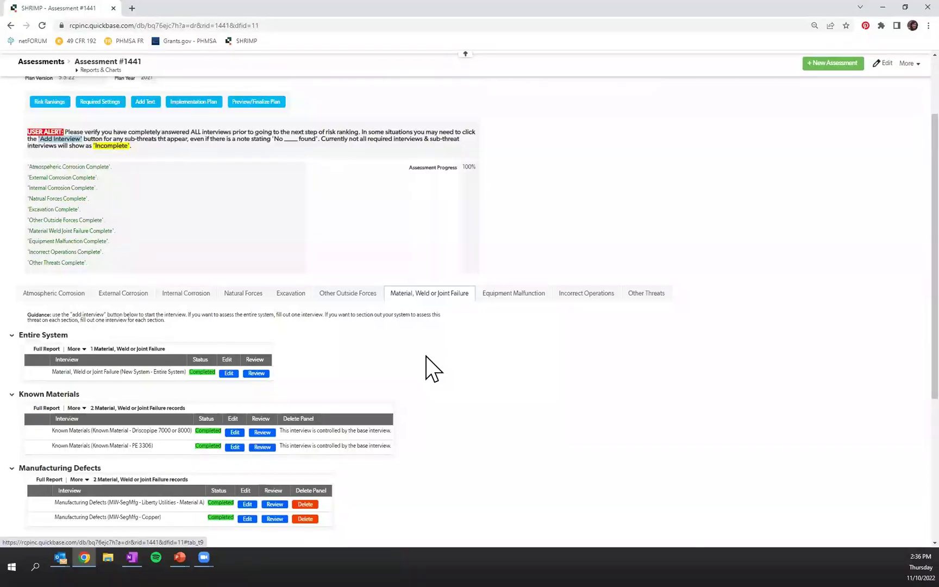
scroll(424, 378, "up", 3)
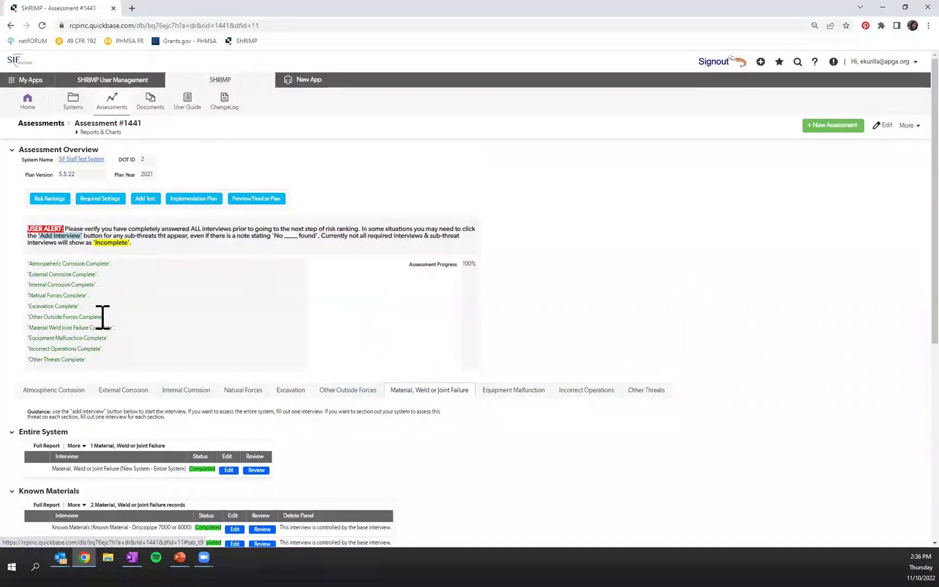
From the risk rankings, open the top-ranked unprotected bare steel threat, review its additional actions and performance measures, and save it
left_click(48, 200)
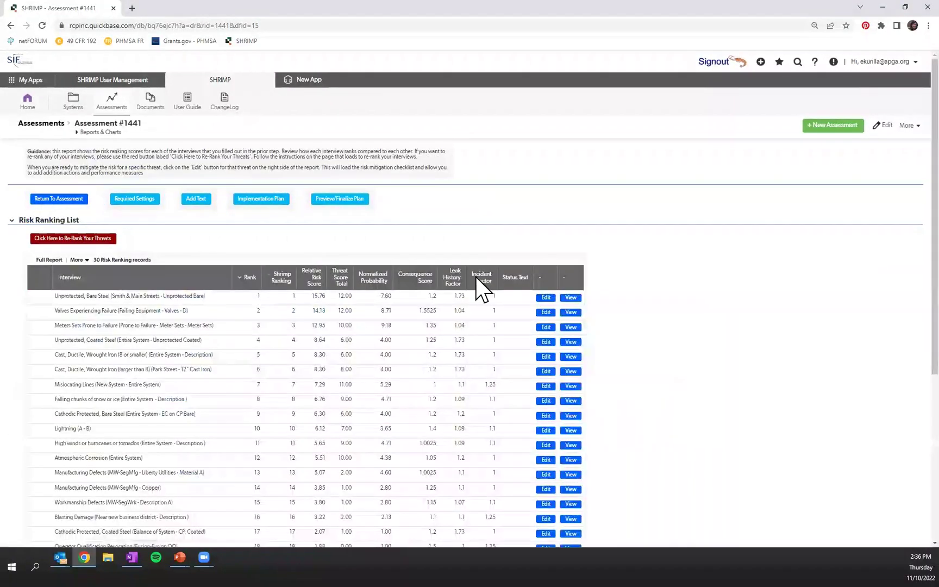
left_click(546, 311)
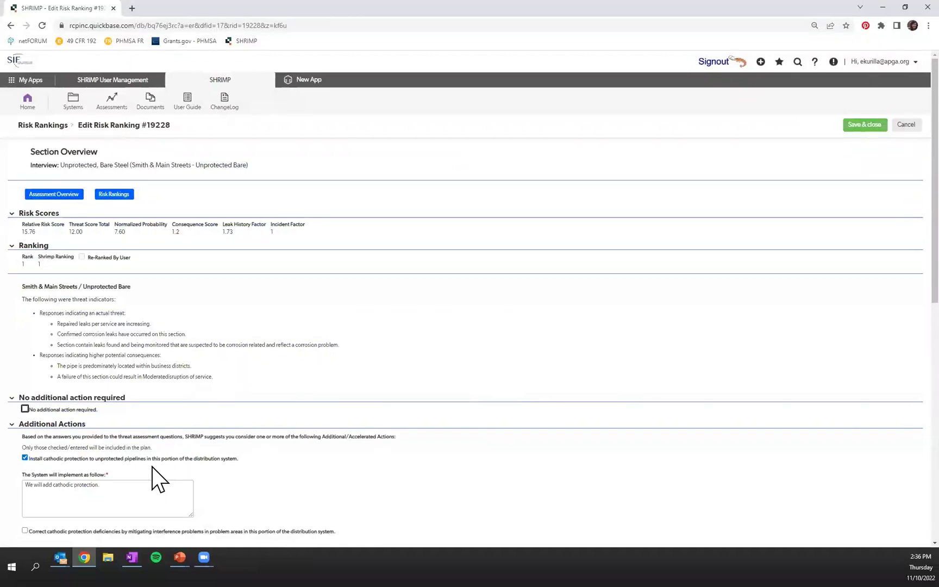
scroll(218, 432, "down", 5)
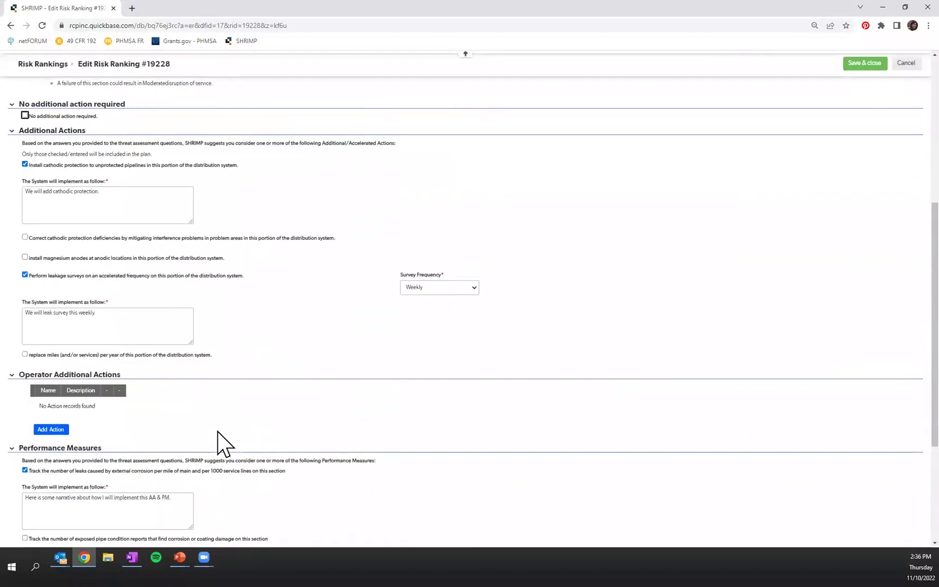
scroll(218, 435, "down", 3)
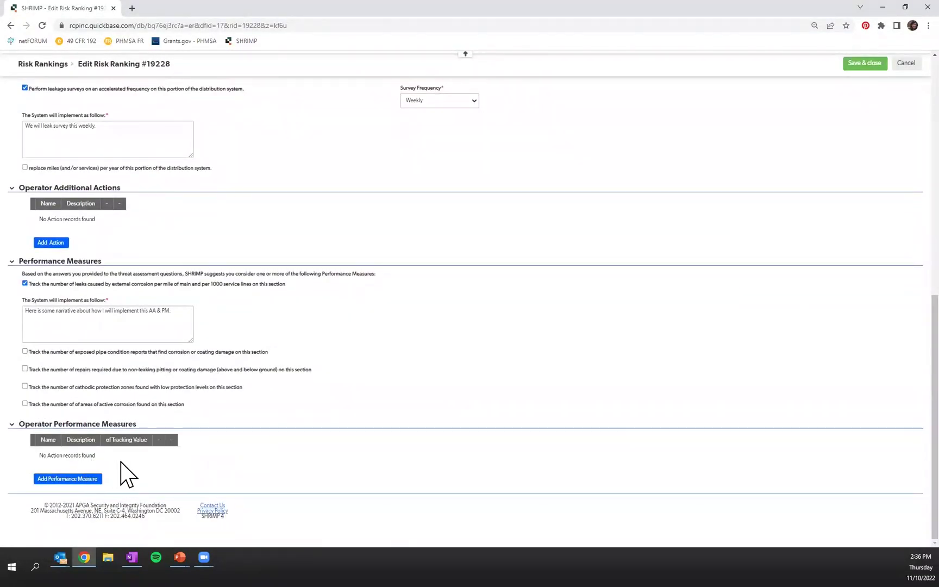
scroll(336, 445, "up", 5)
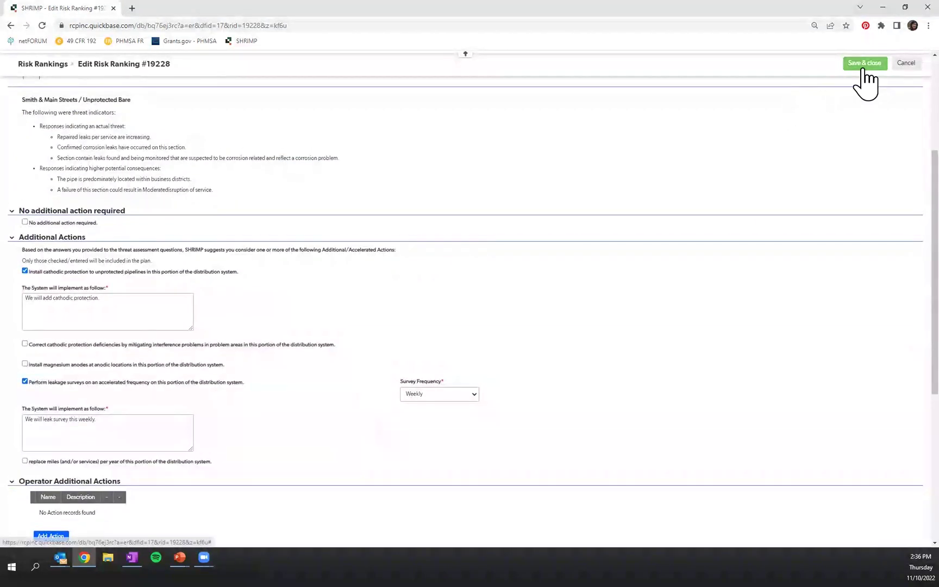
left_click(851, 86)
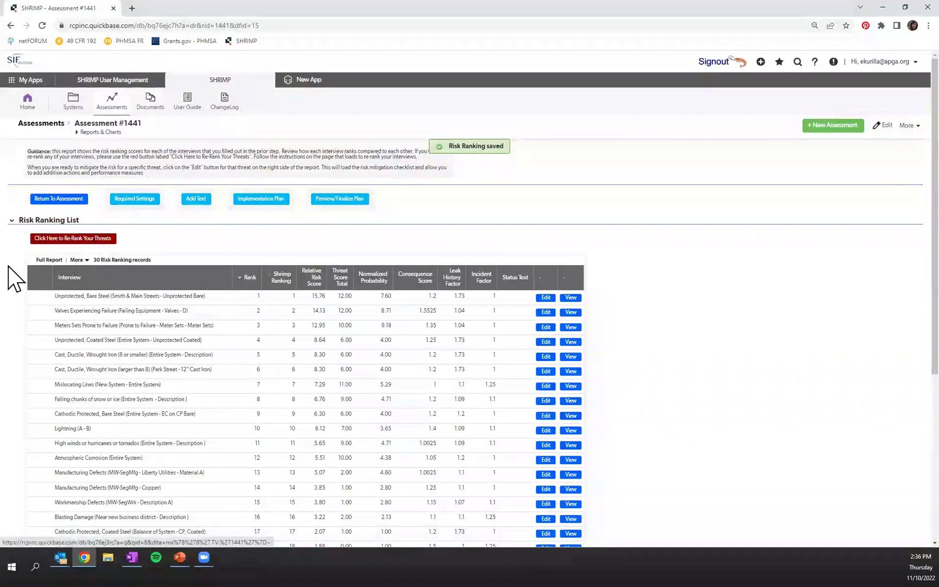
Open the threat re-ranking page and look through the ranked list of interviews
left_click(102, 239)
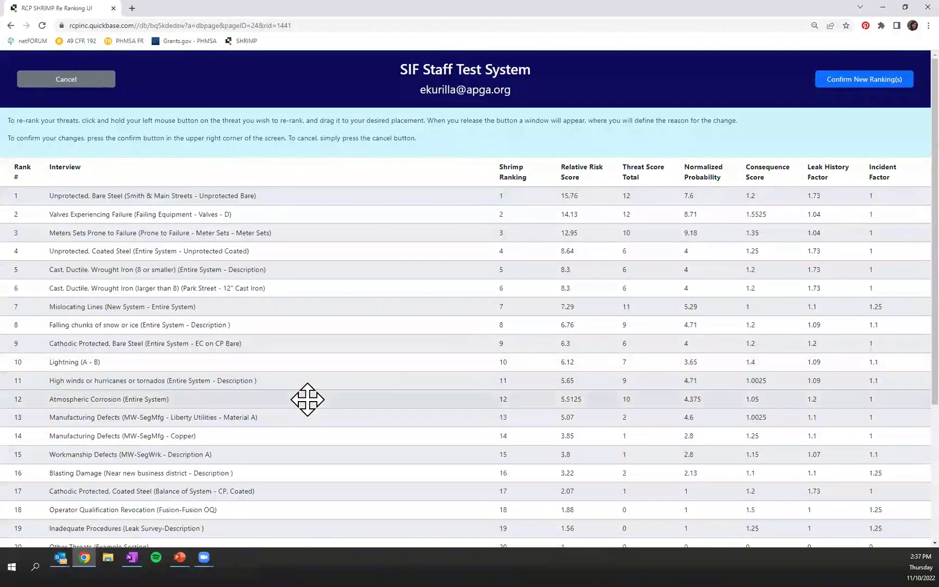
scroll(187, 355, "down", 2)
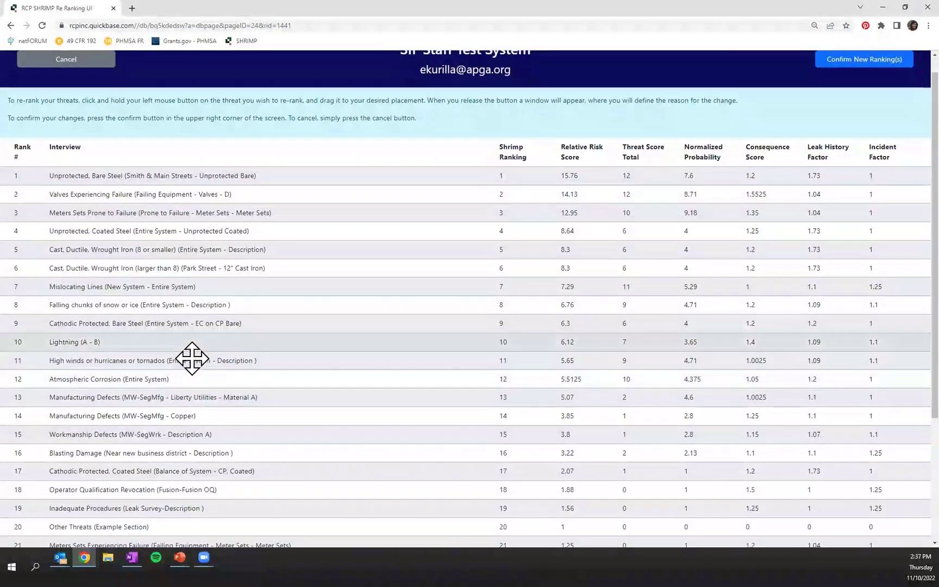
scroll(183, 329, "down", 3)
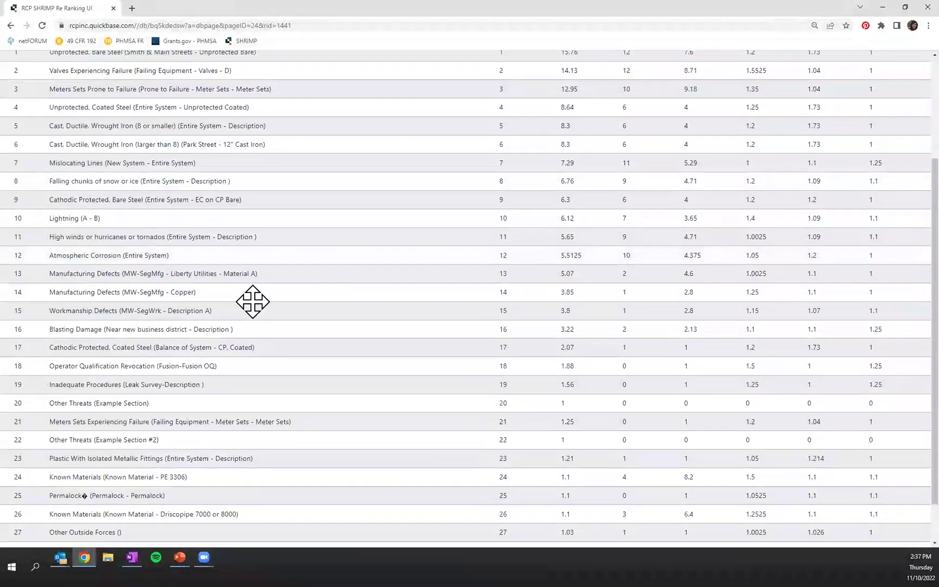
scroll(252, 300, "up", 3)
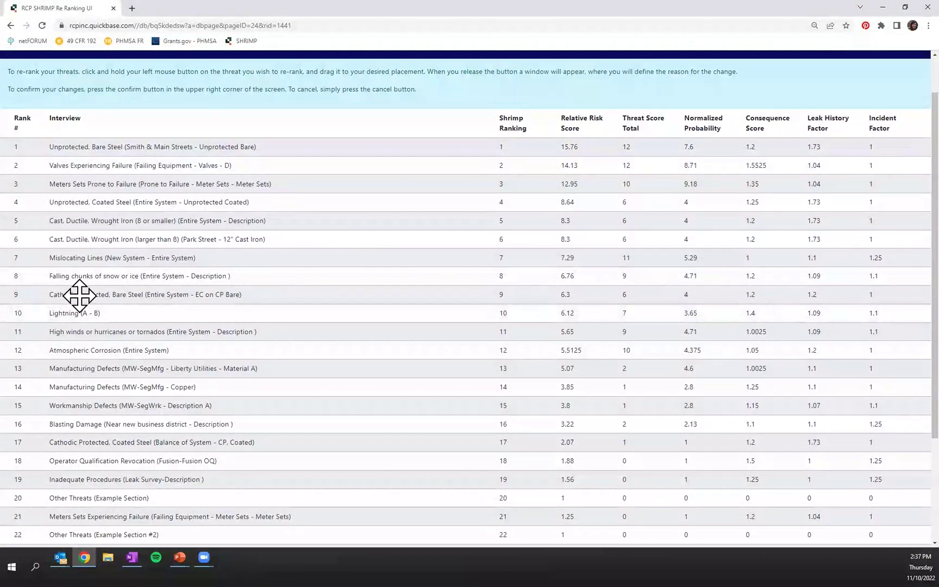
Re-rank the Cathodic Protected, Bare Steel threat to rank 5 with the explanation "User Ranks Explanation", and confirm the new rankings
left_click_drag(79, 295, 86, 220)
left_click(433, 158)
type("UserRanks Explan")
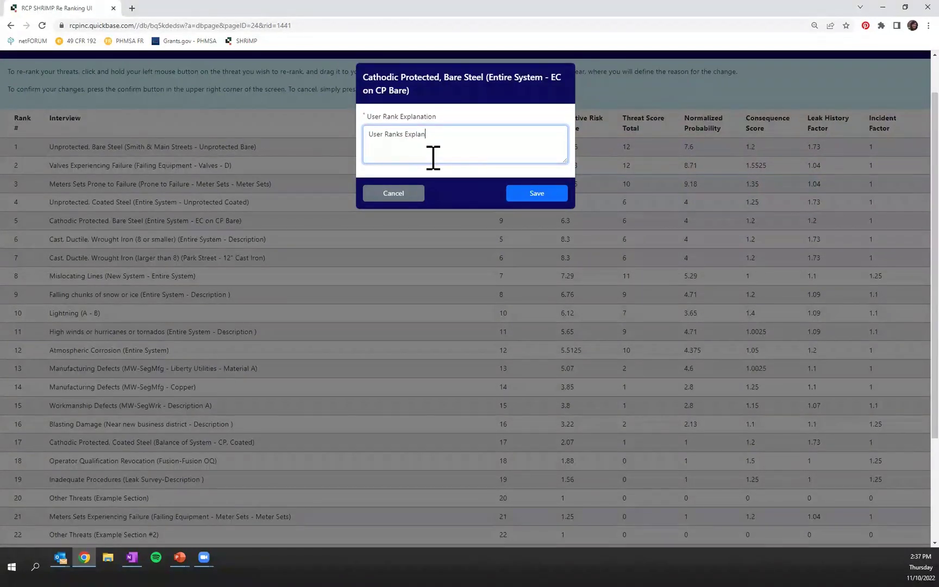
type("ation")
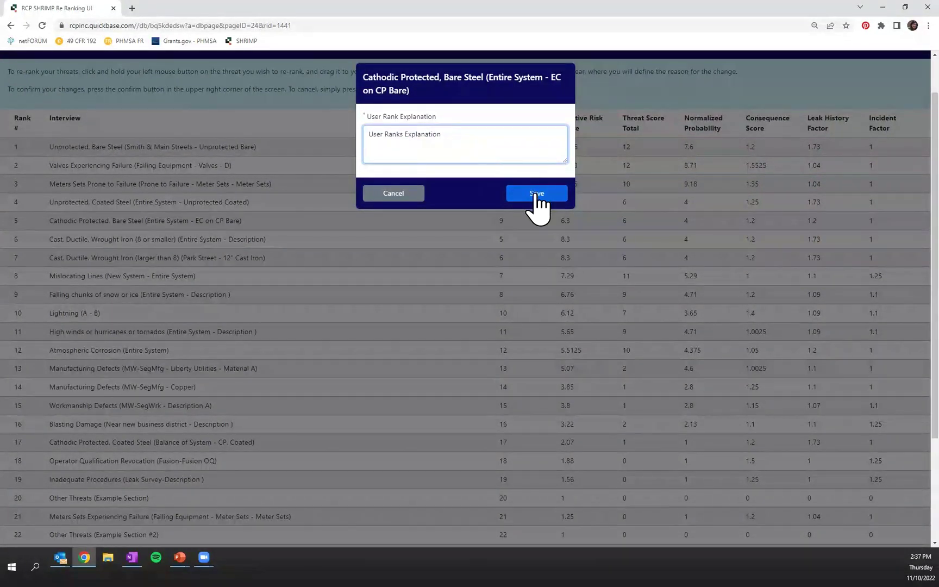
left_click(535, 193)
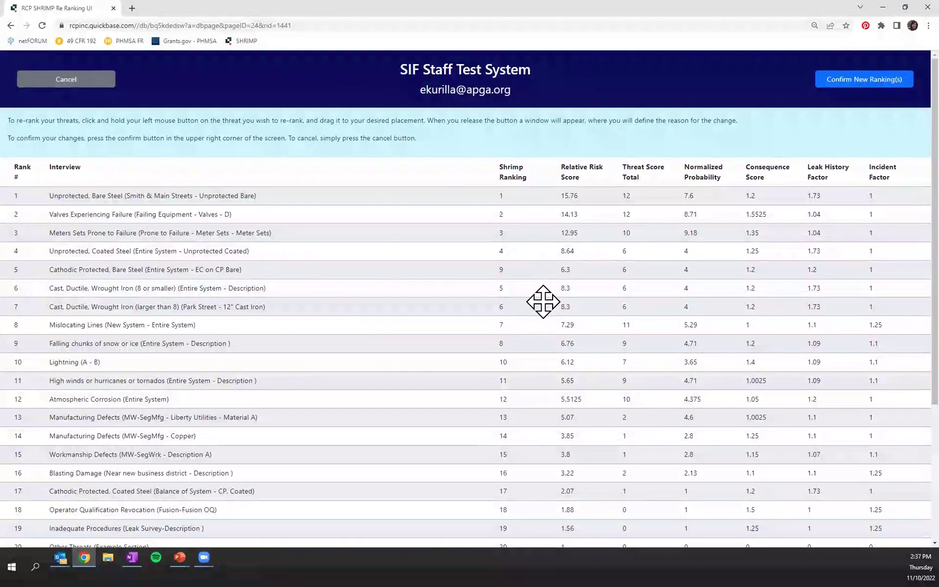
left_click(839, 81)
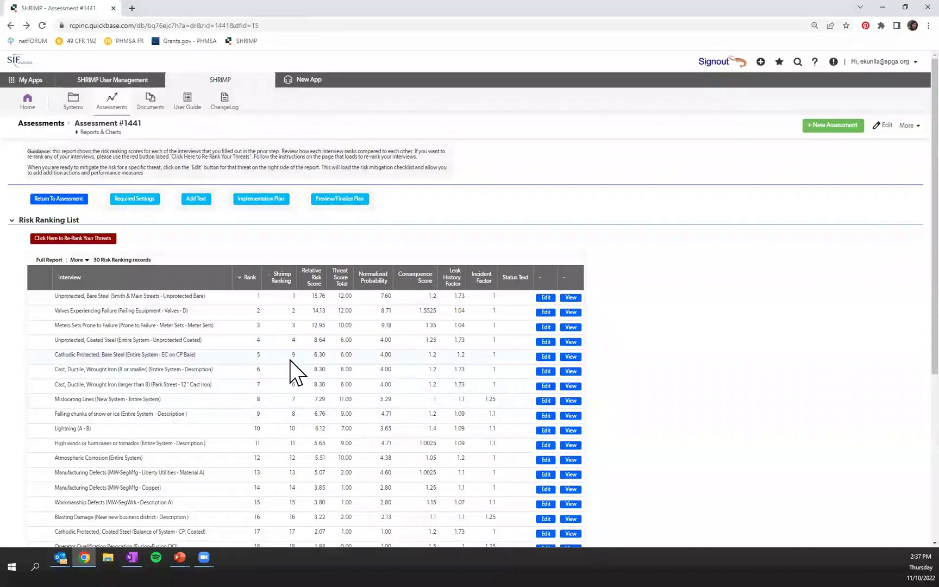
Highlight the Cathodic Protected, Bare Steel row in the risk ranking list and review the ranks of all interviews
left_click(227, 357)
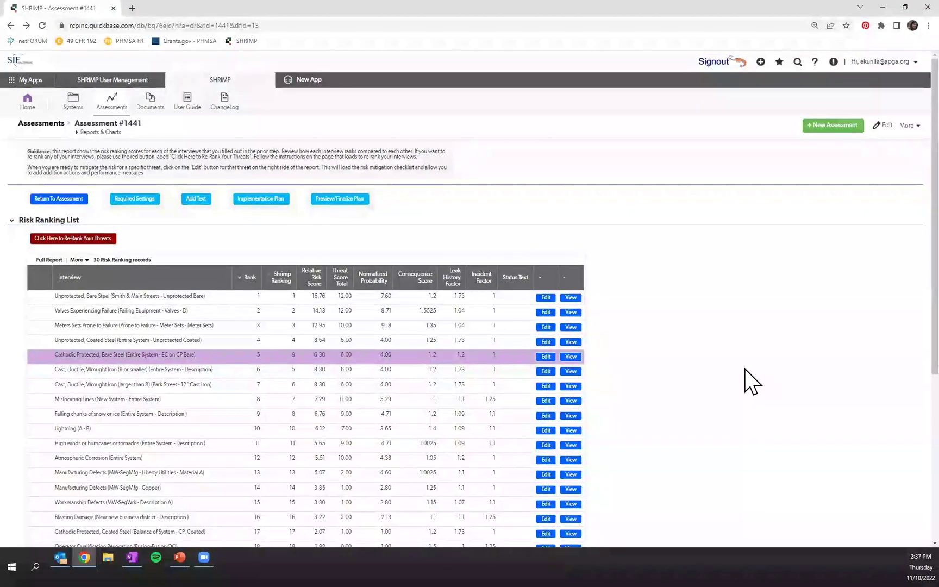
scroll(751, 383, "down", 2)
scroll(745, 369, "down", 3)
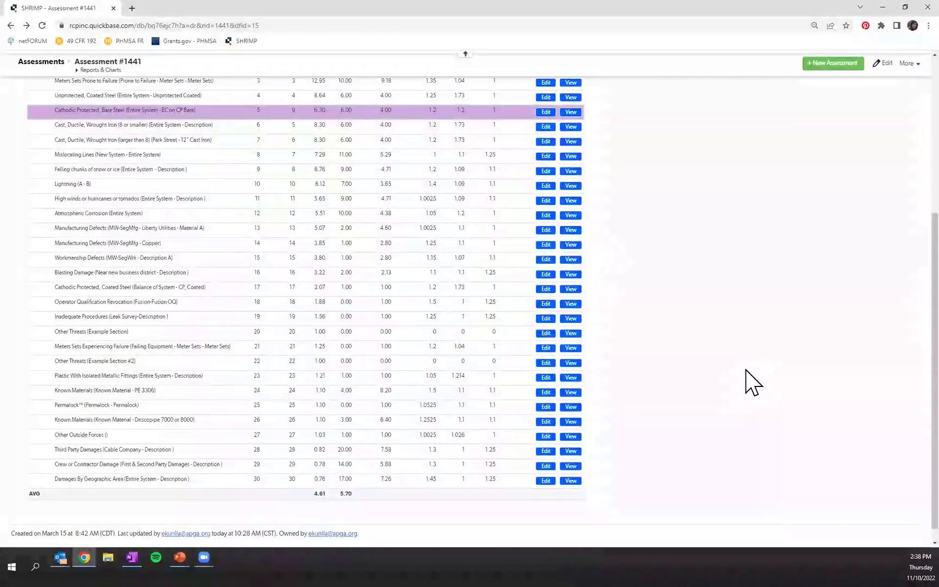
scroll(752, 383, "up", 3)
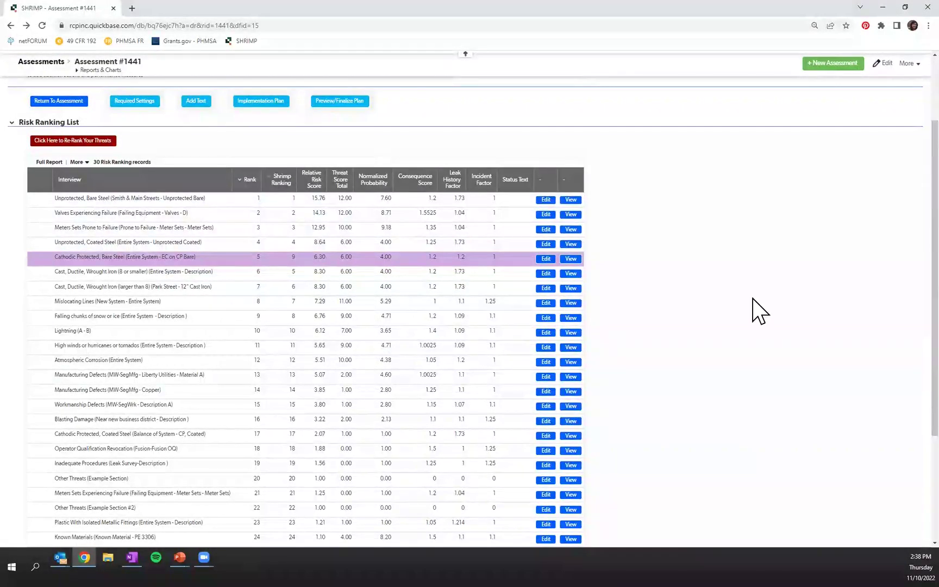
scroll(652, 304, "up", 2)
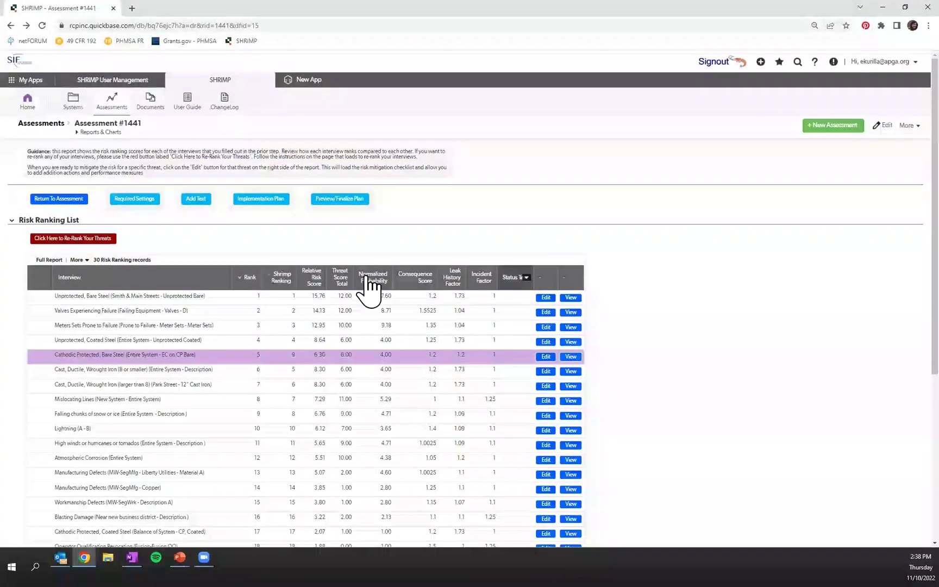
Open the assessment's additional text page and look through the title and entry fields for each plan chapter
left_click(196, 199)
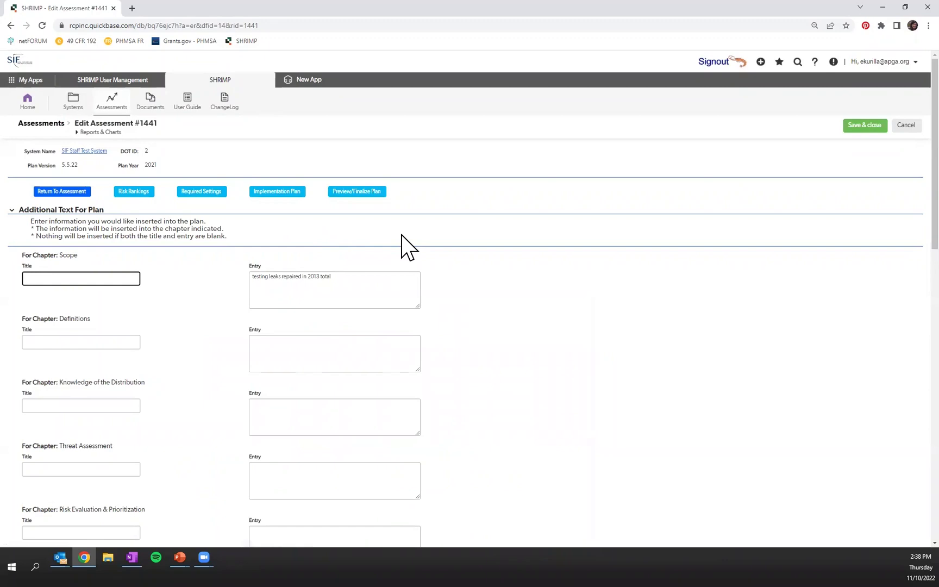
scroll(405, 247, "down", 3)
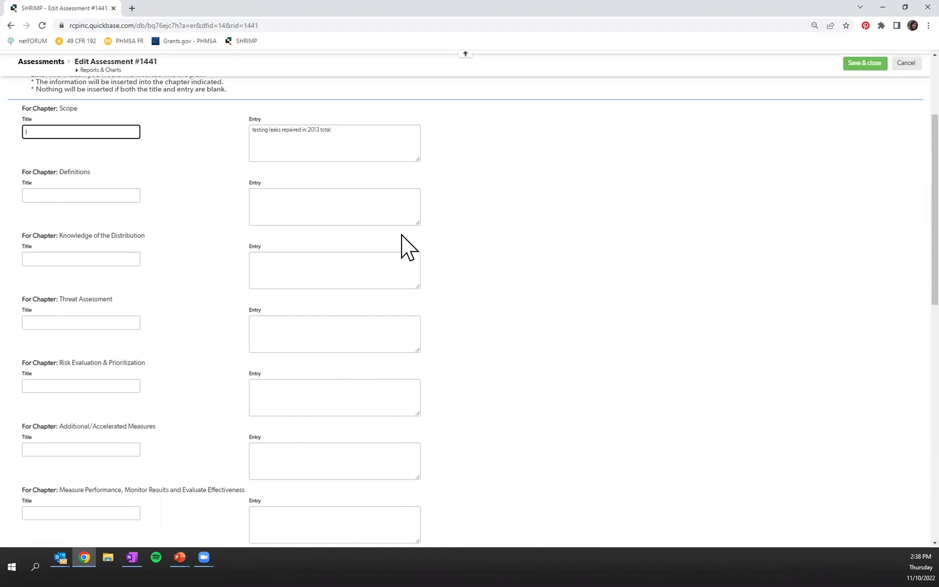
scroll(491, 285, "up", 3)
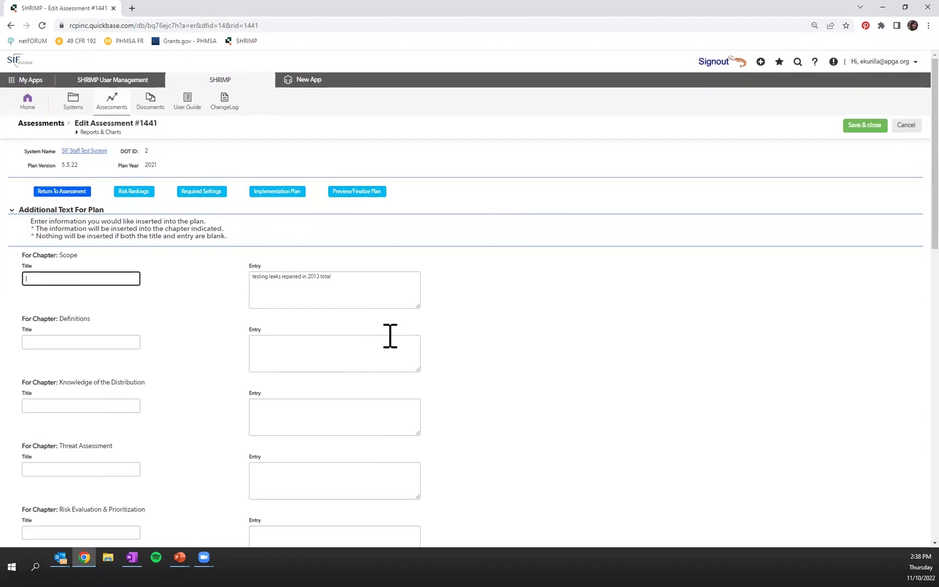
Open the implementation plan, review its required entries, performance measures and additional actions through to the end, and save it
left_click(293, 198)
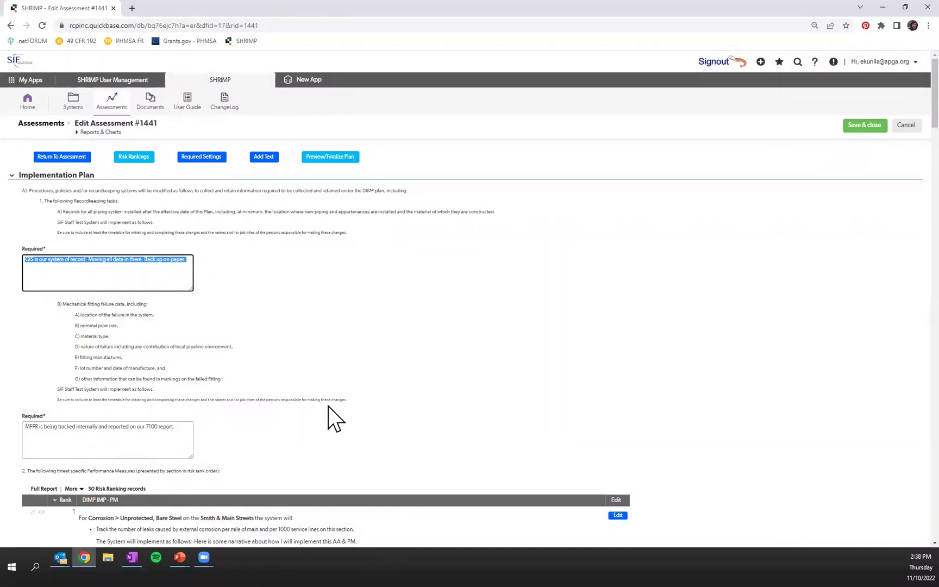
scroll(334, 418, "down", 15)
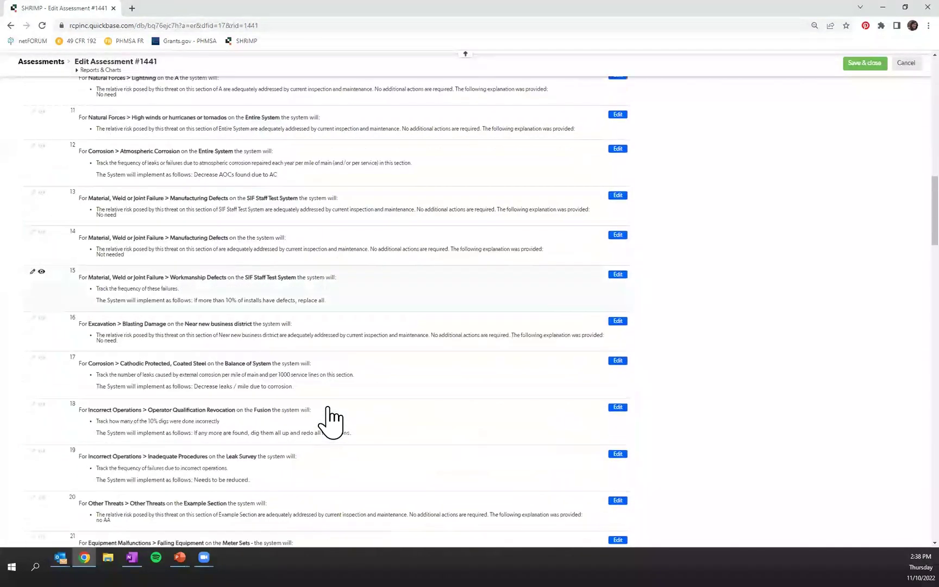
scroll(331, 419, "down", 15)
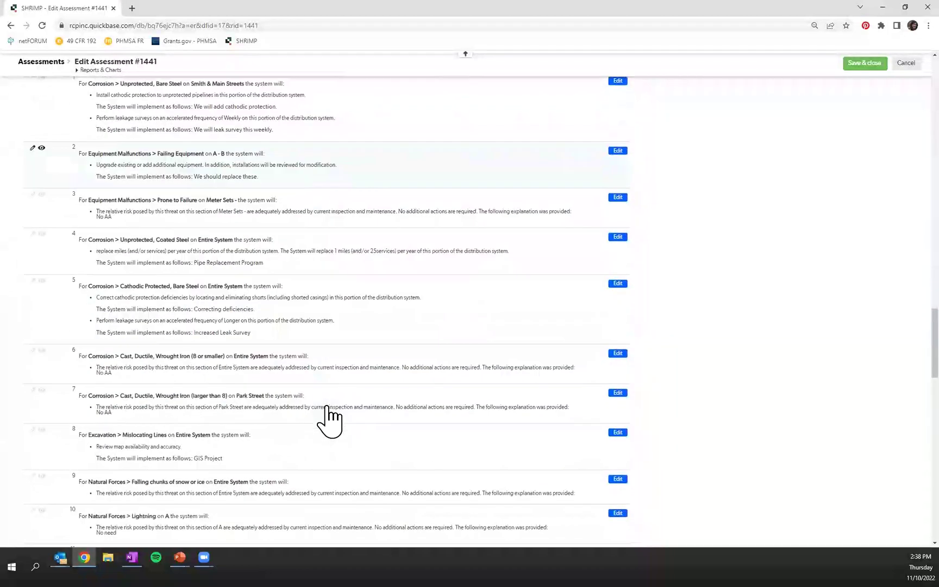
scroll(330, 420, "down", 5)
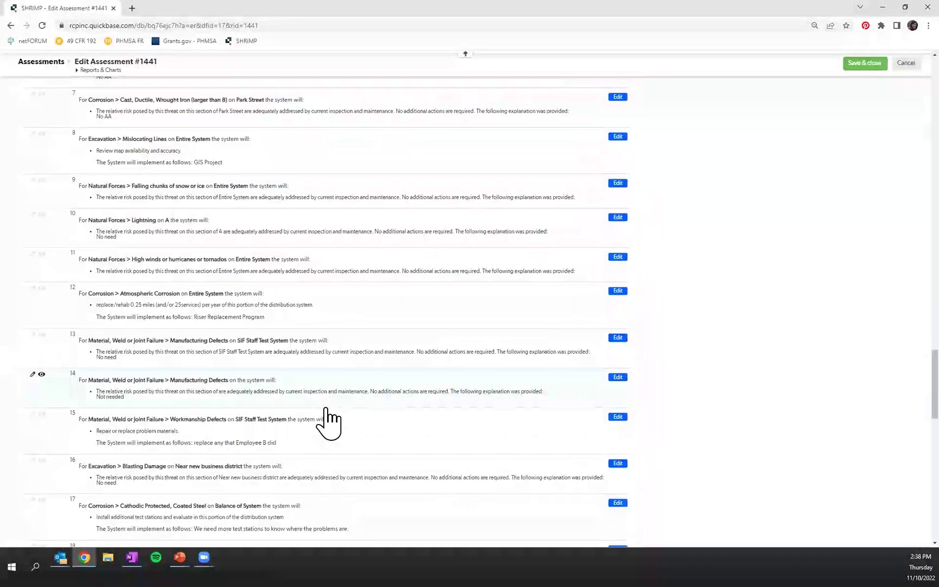
scroll(325, 409, "down", 15)
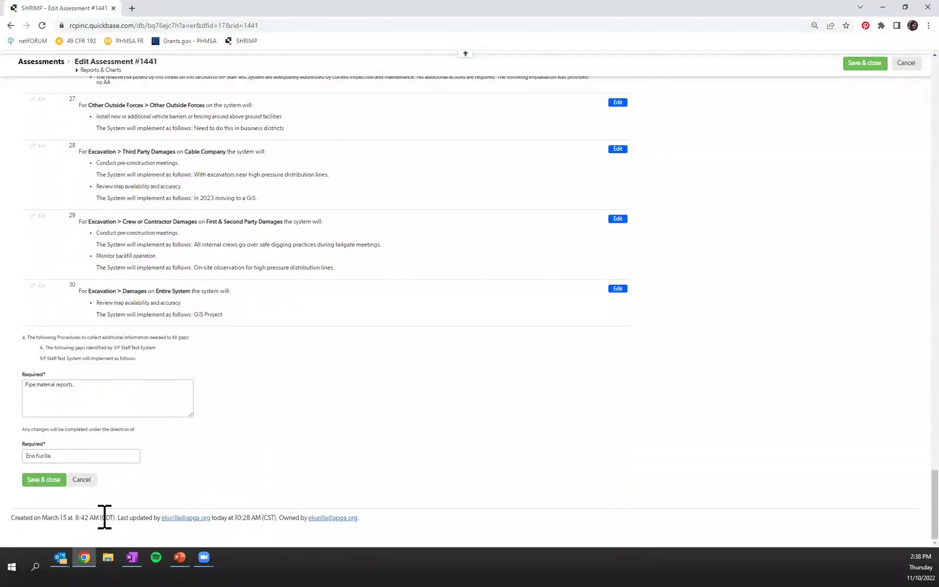
left_click(53, 481)
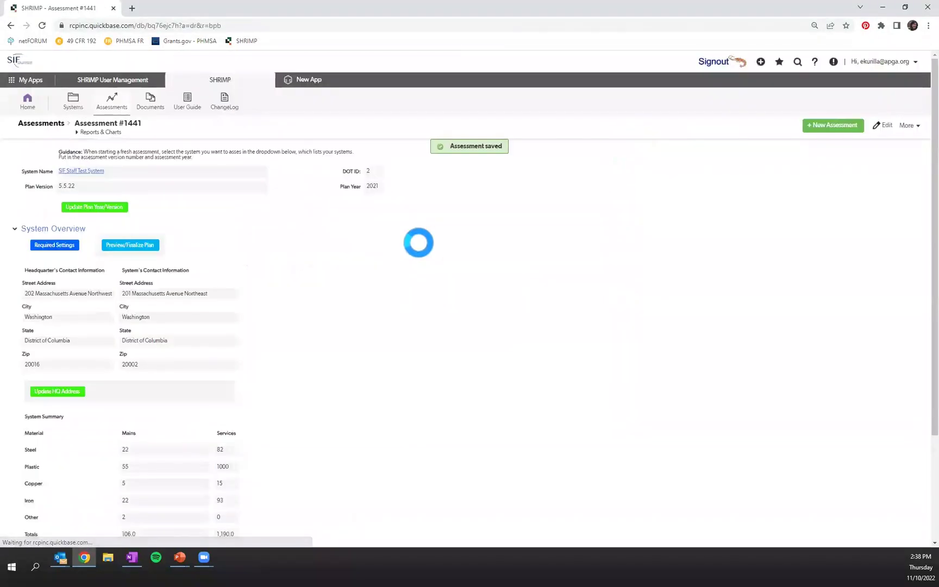
Resume the assessment and open the page for previewing and finalizing the plan
scroll(241, 304, "down", 5)
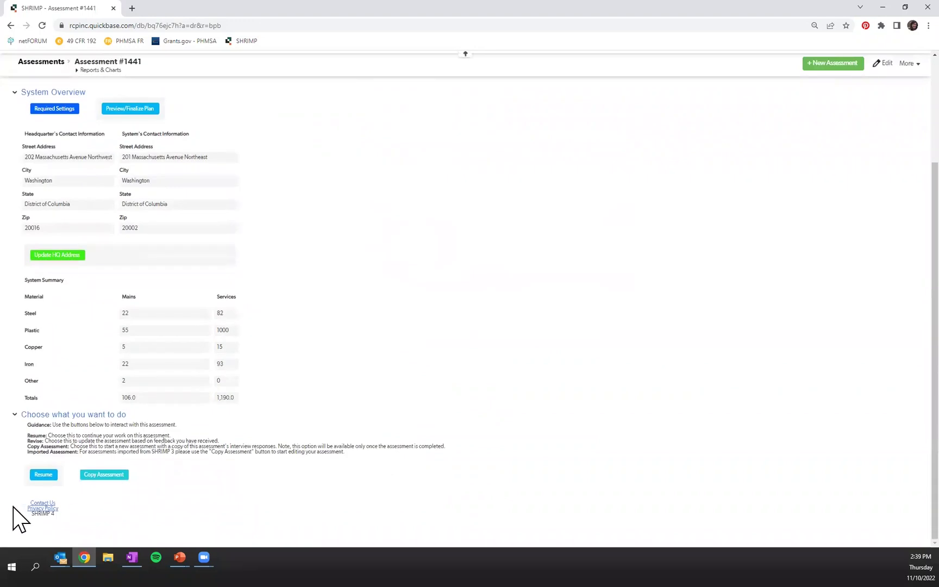
left_click(50, 476)
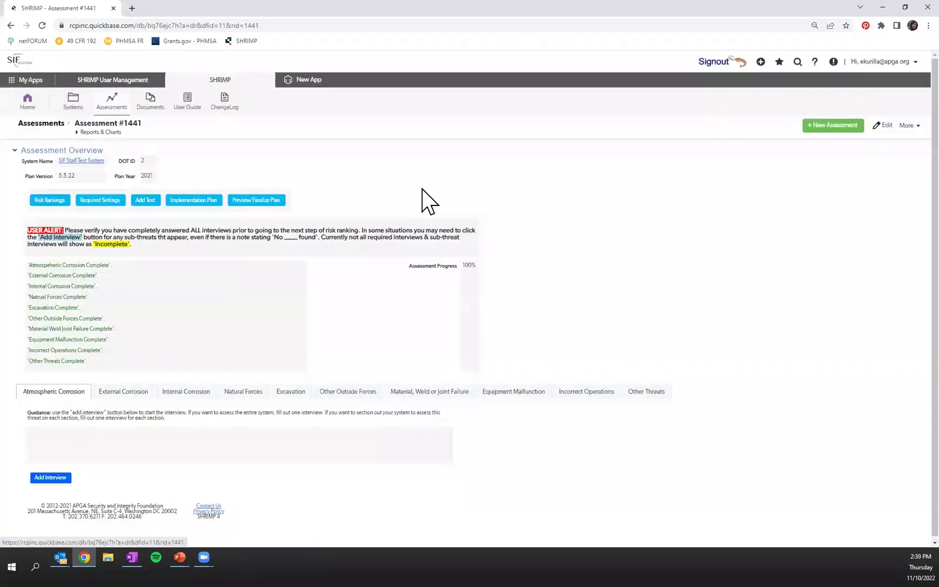
left_click(277, 201)
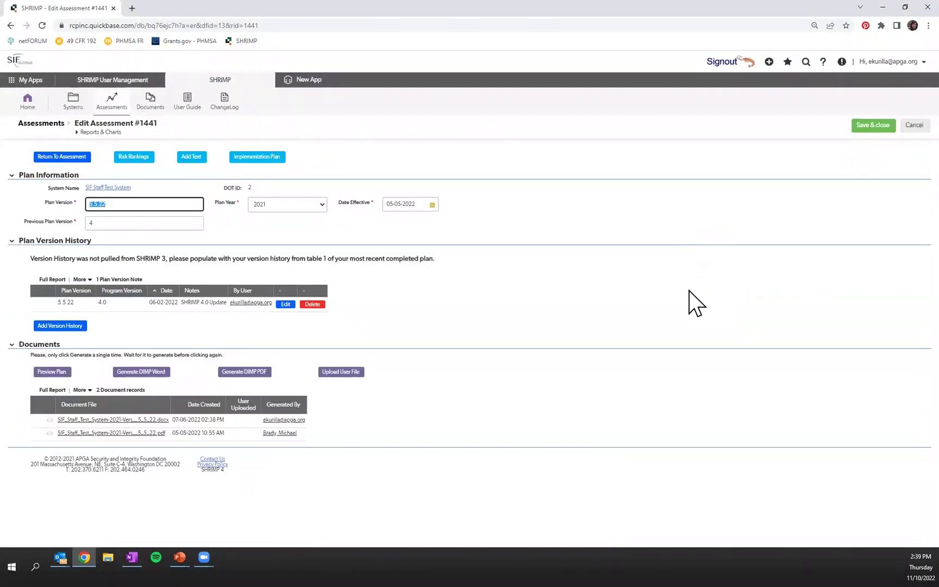